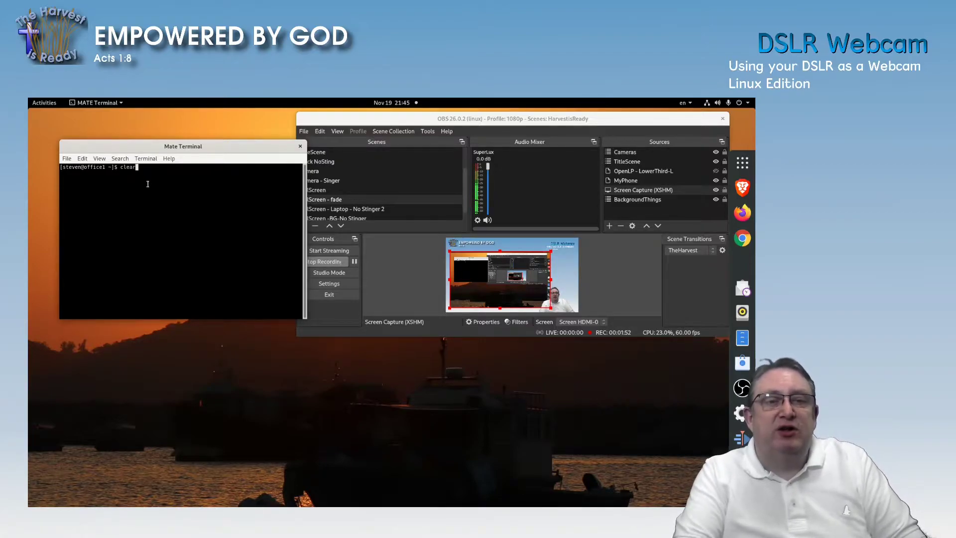
# Run v4l2-ctl --list-devices to show the C920 at /dev/video0 and /dev/video1, with larger terminal text
pyautogui.press('Return')
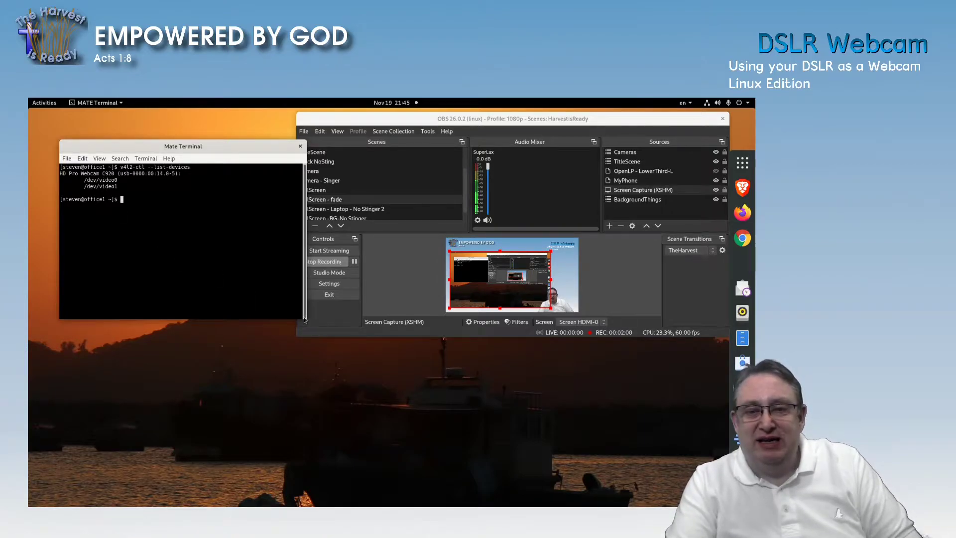
pyautogui.moveTo(306, 317); pyautogui.dragTo(358, 374)
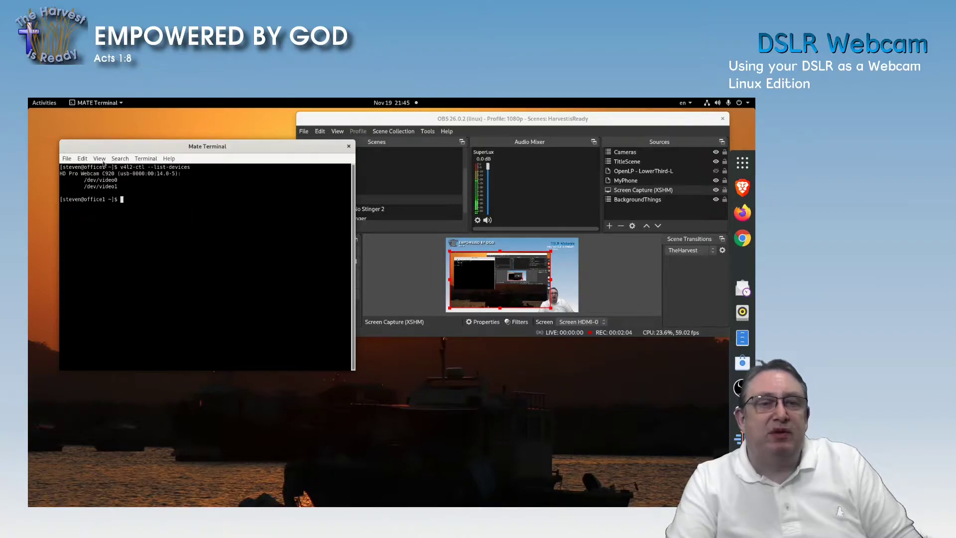
pyautogui.click(100, 158)
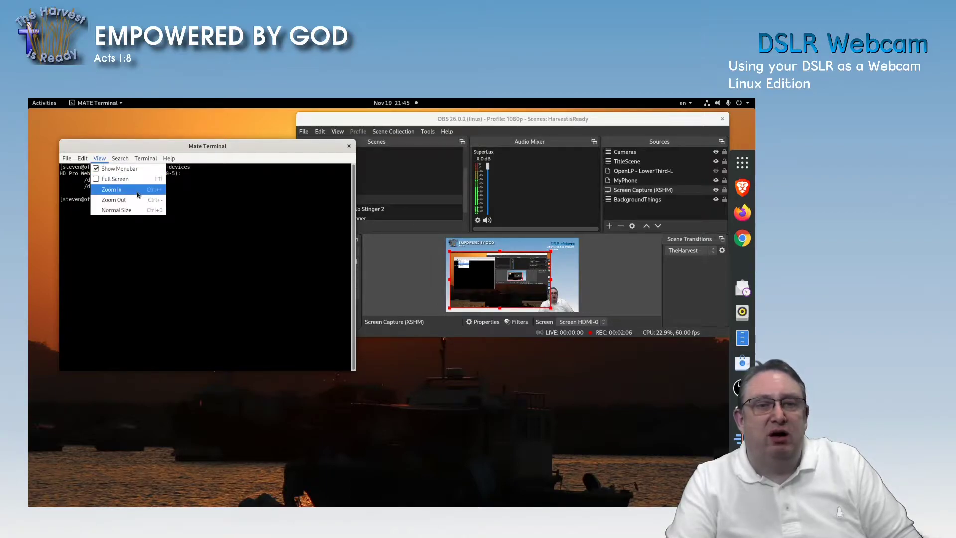
pyautogui.click(128, 188)
pyautogui.click(99, 158)
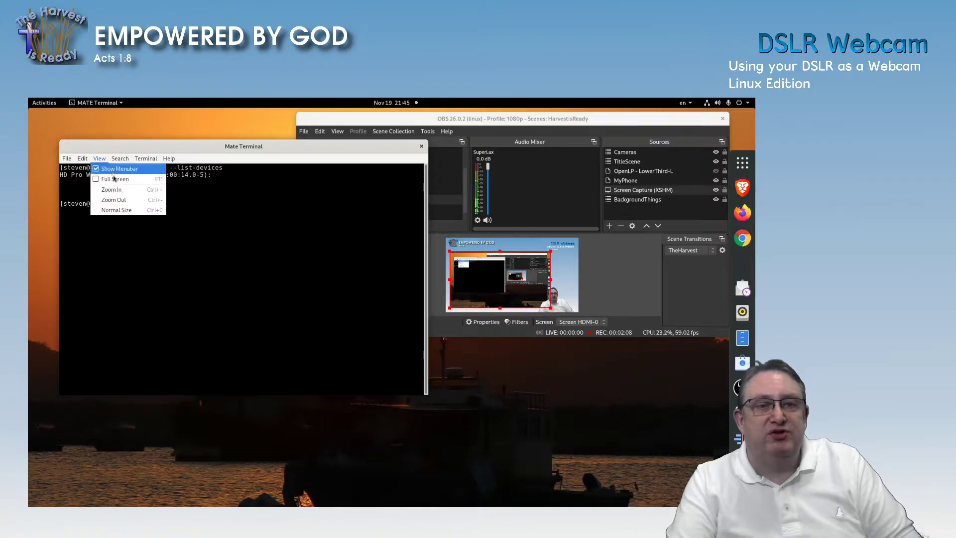
pyautogui.click(128, 188)
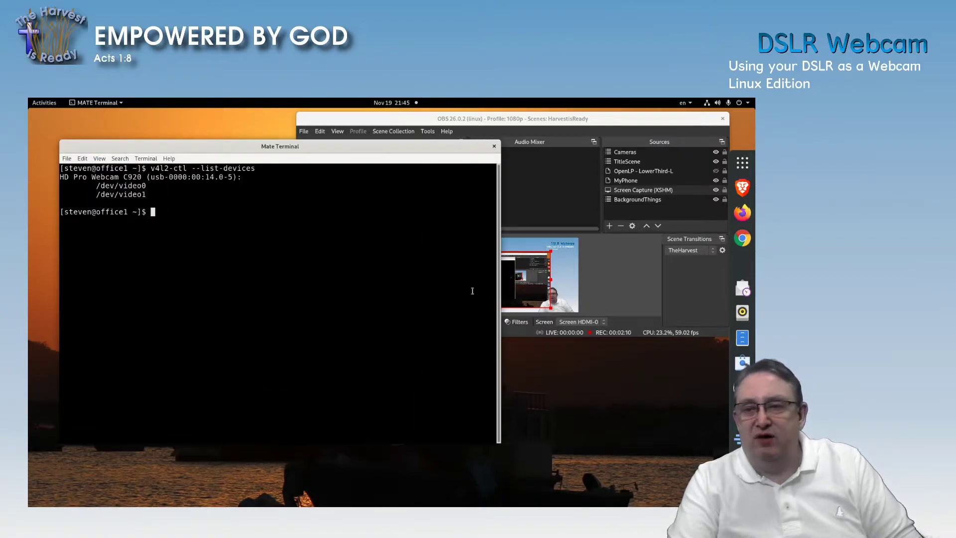
pyautogui.moveTo(500, 443); pyautogui.dragTo(393, 357)
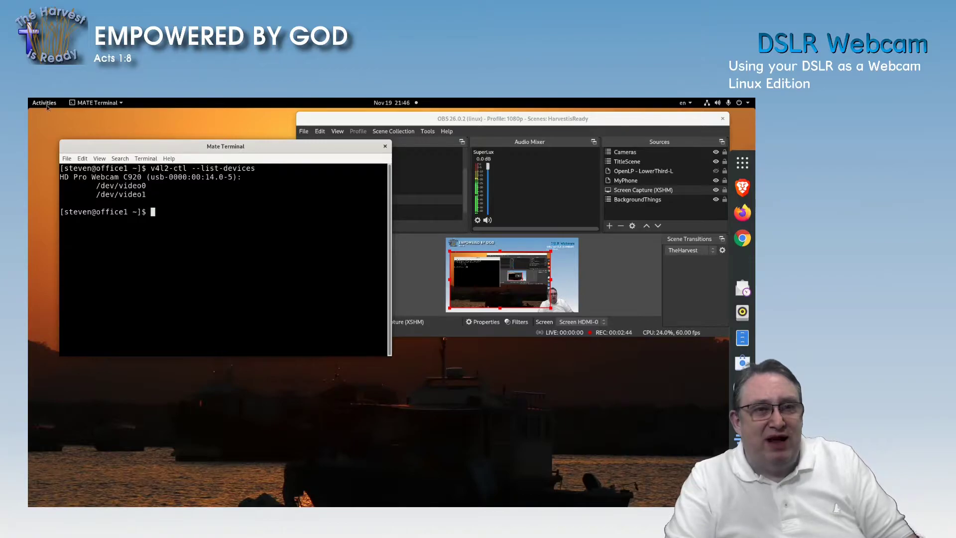
pyautogui.click(44, 104)
# Launch gPhoto WebCam from the search and authorise it with the administrator password
pyautogui.write('gpho')
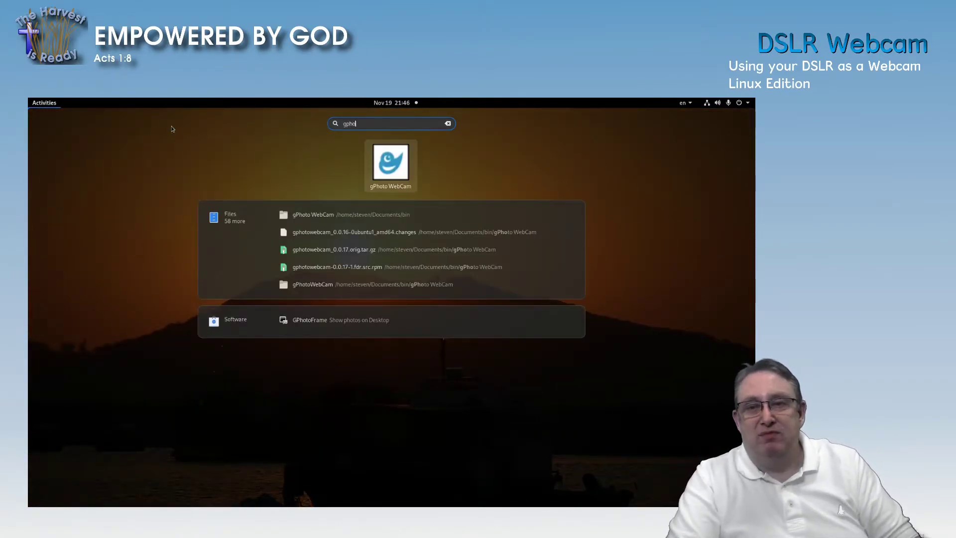
pyautogui.press('Return')
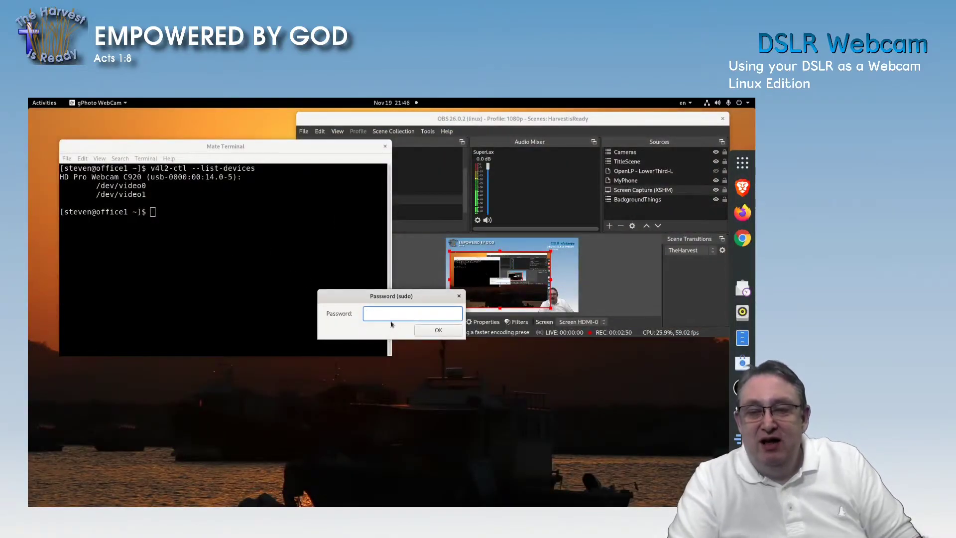
pyautogui.moveTo(378, 294); pyautogui.dragTo(272, 283)
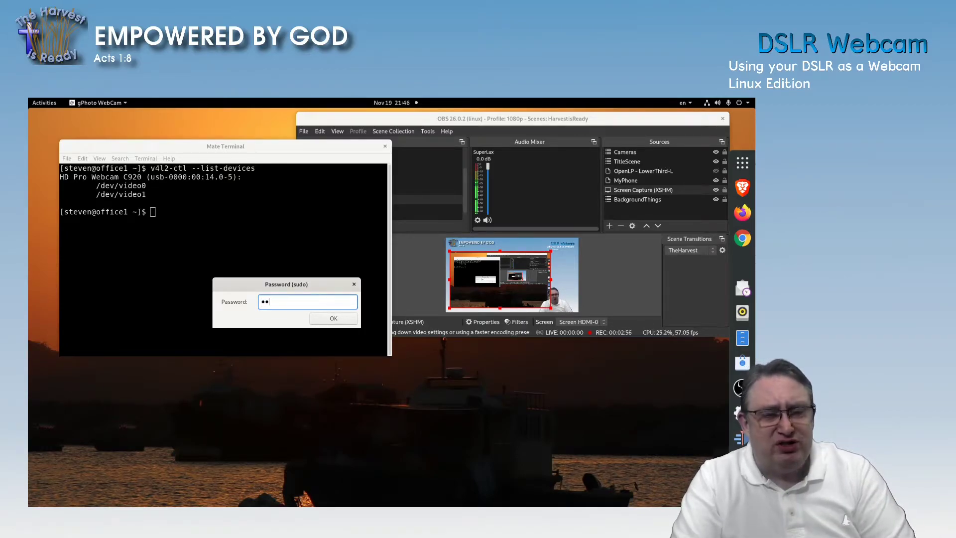
pyautogui.write('••••')
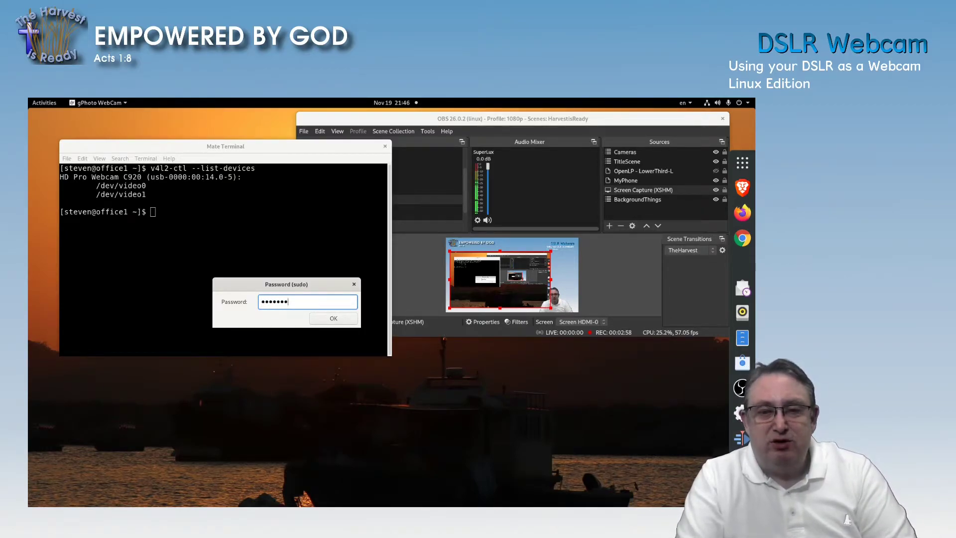
pyautogui.press('BackSpace')
pyautogui.press('BackSpace')
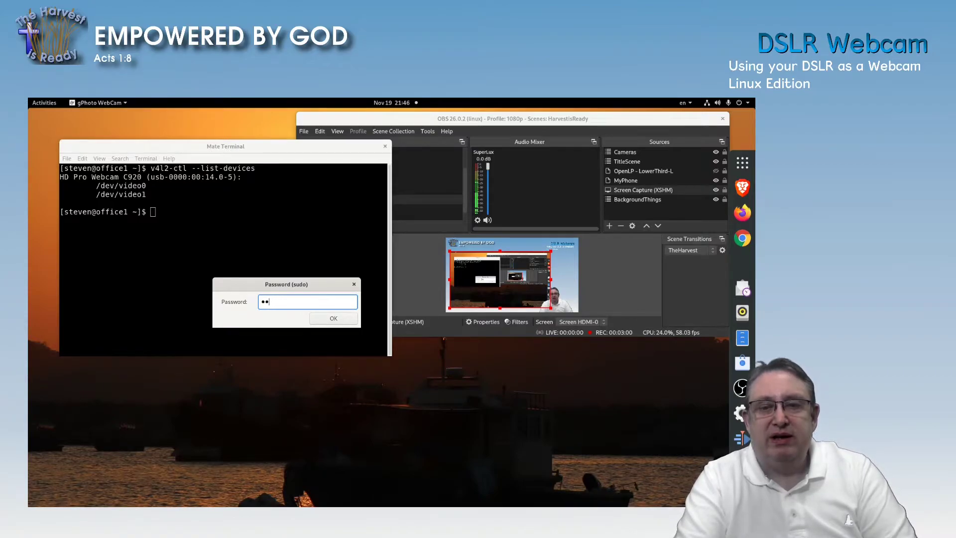
pyautogui.write('•••')
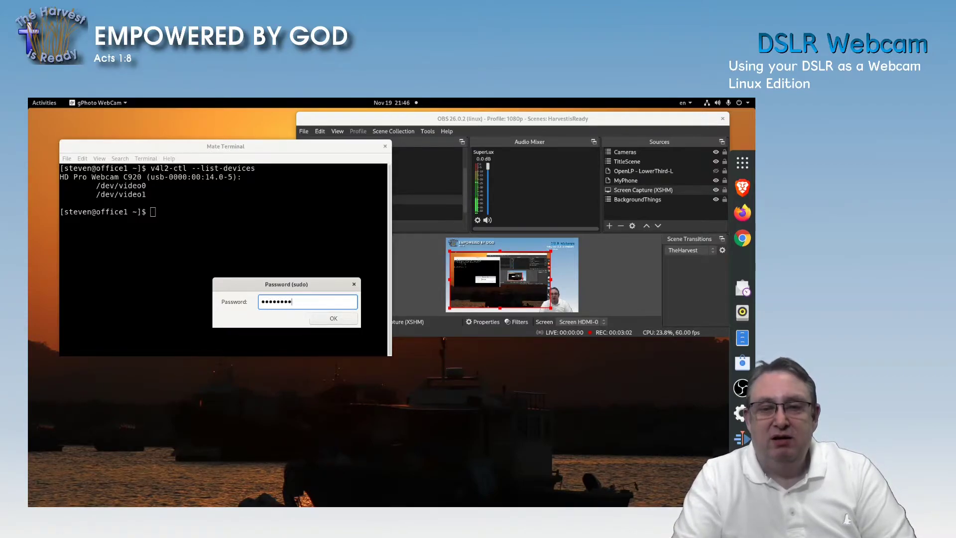
pyautogui.press('Return')
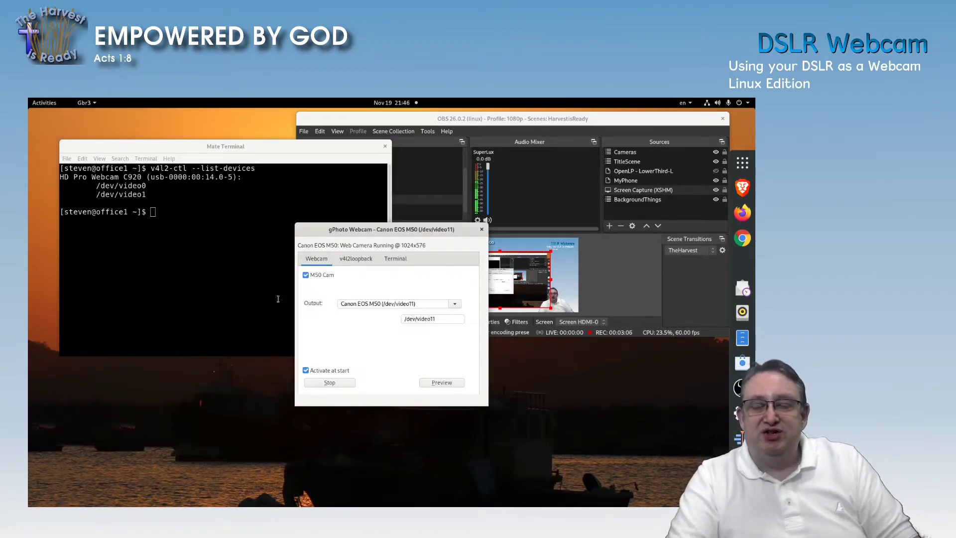
# Reposition the gPhoto WebCam window and check the camera's live preview, then stop it
pyautogui.moveTo(360, 228); pyautogui.dragTo(283, 204)
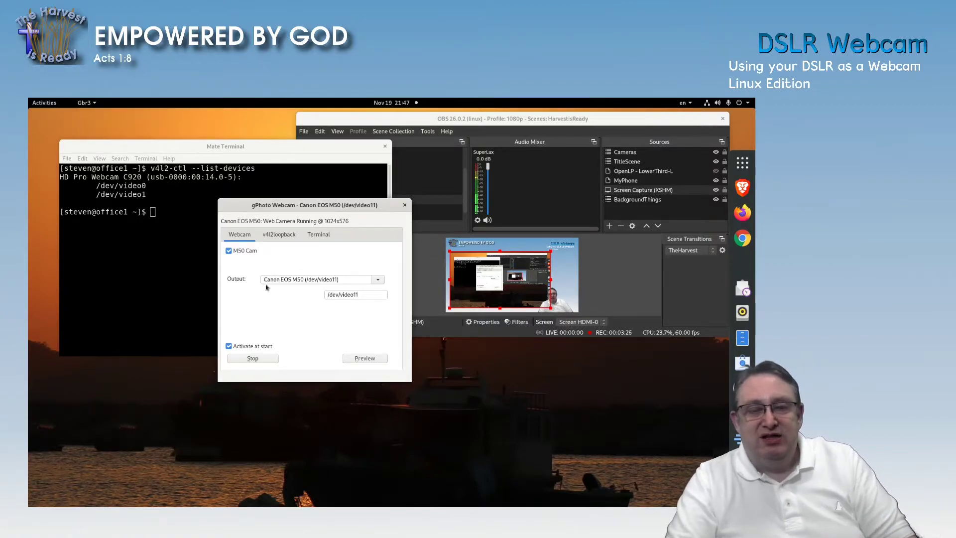
pyautogui.click(352, 359)
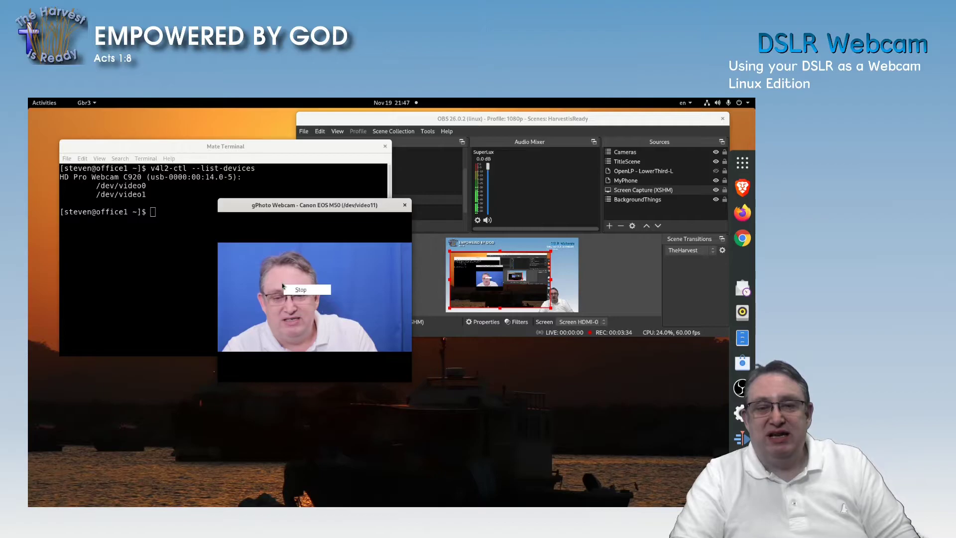
pyautogui.rightClick(354, 250)
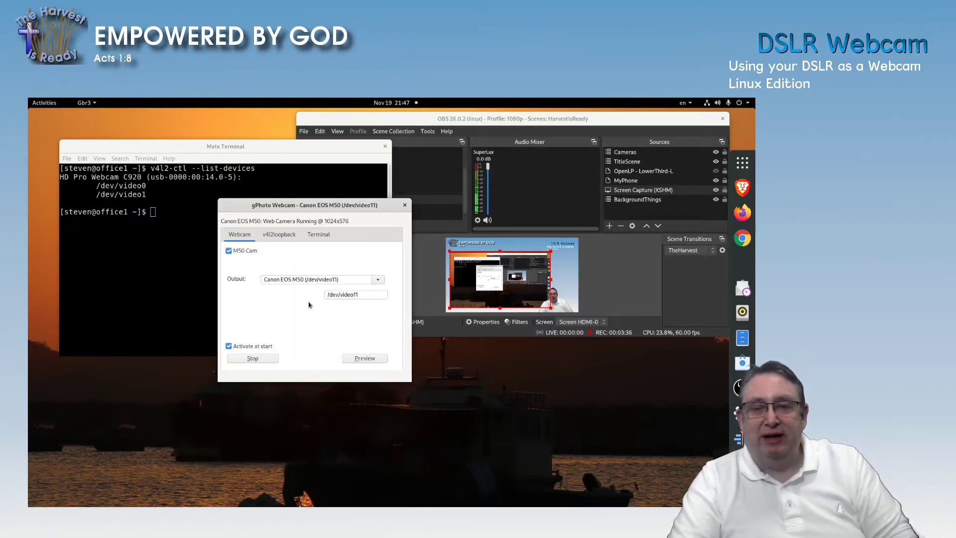
# Keep Canon EOS M50 (/dev/video11) as the output and maximise the OBS window
pyautogui.click(279, 235)
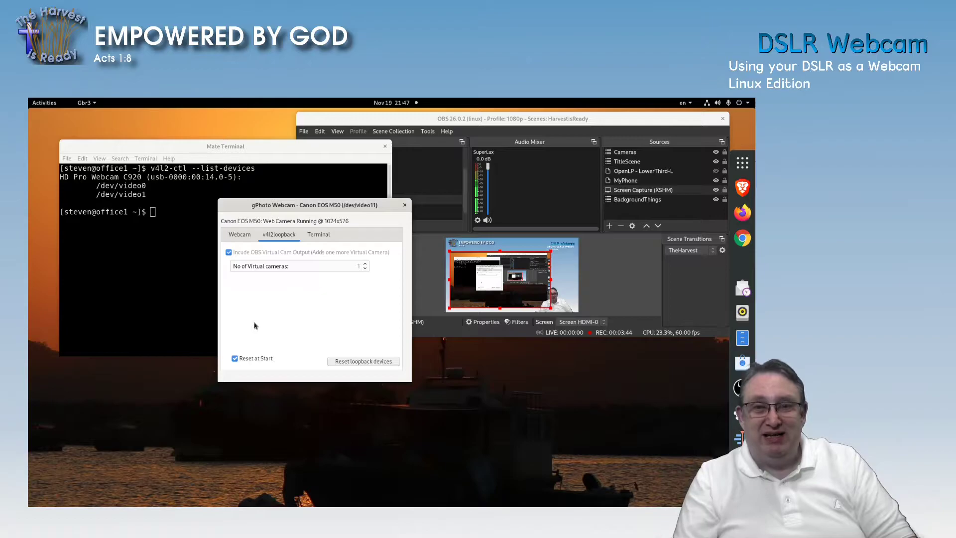
pyautogui.click(240, 234)
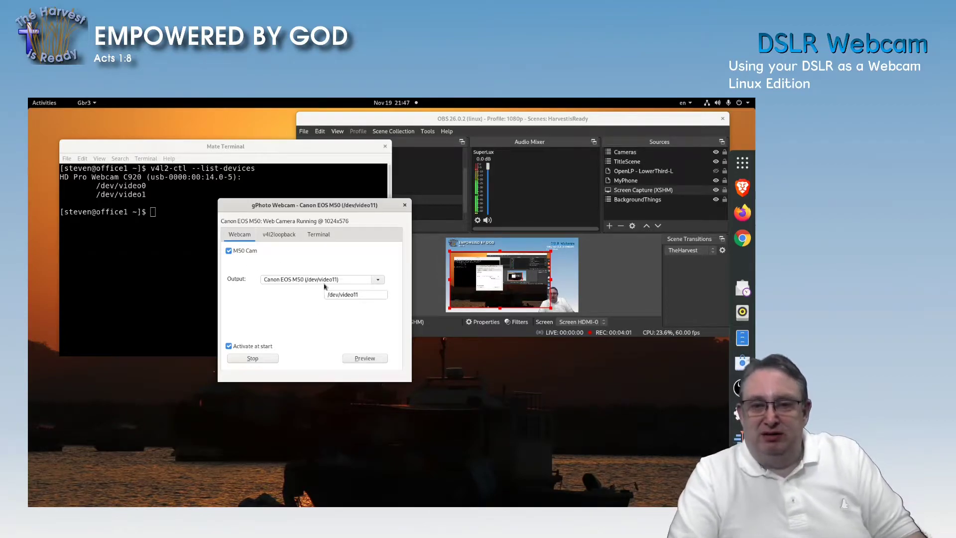
pyautogui.click(369, 283)
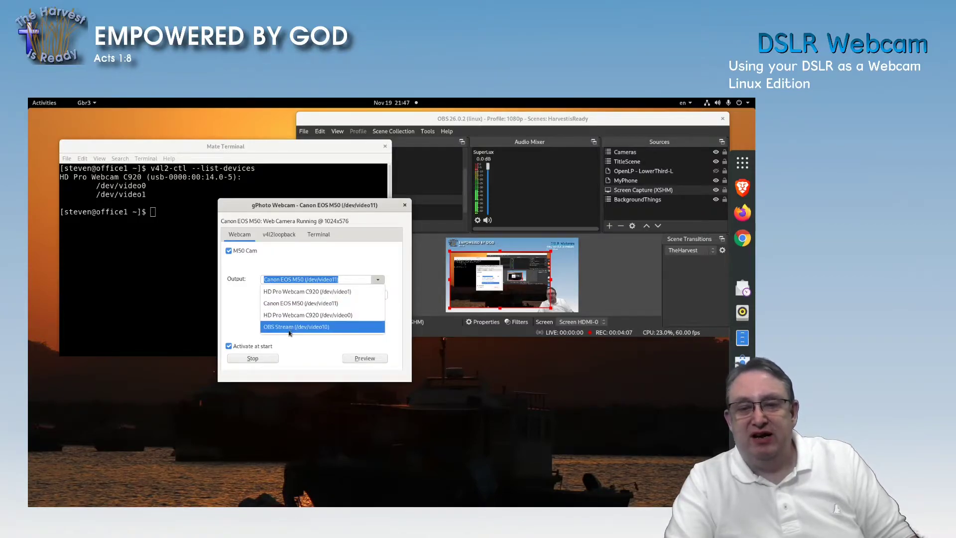
pyautogui.click(278, 304)
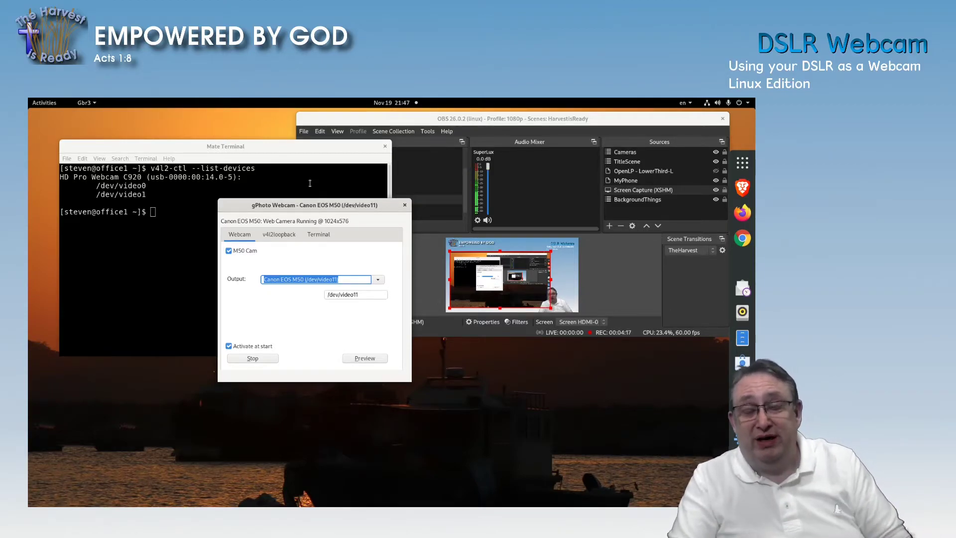
pyautogui.moveTo(400, 119); pyautogui.dragTo(332, 119)
pyautogui.doubleClick(333, 120)
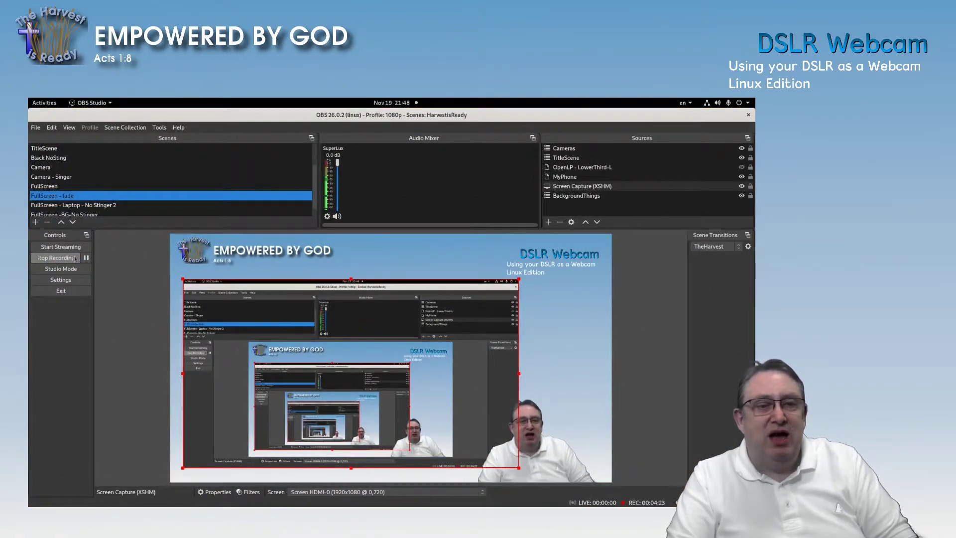
# Turn on Studio Mode and select the Cameras scene
pyautogui.click(61, 269)
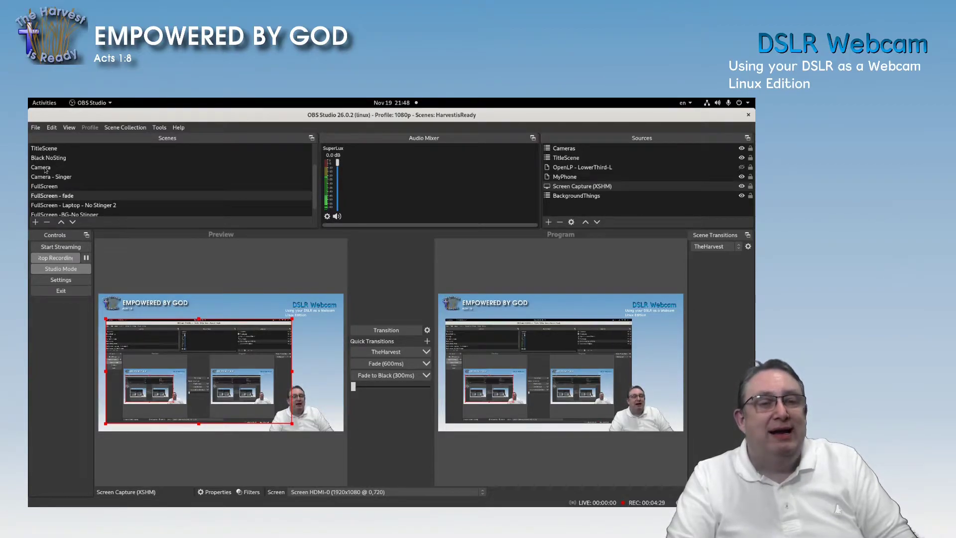
pyautogui.scroll(1, 45, 170)
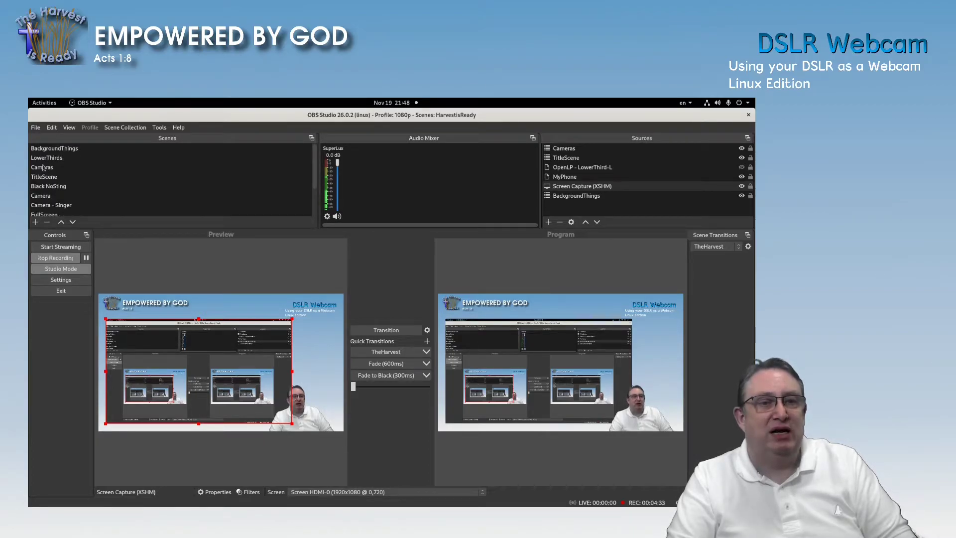
pyautogui.click(42, 167)
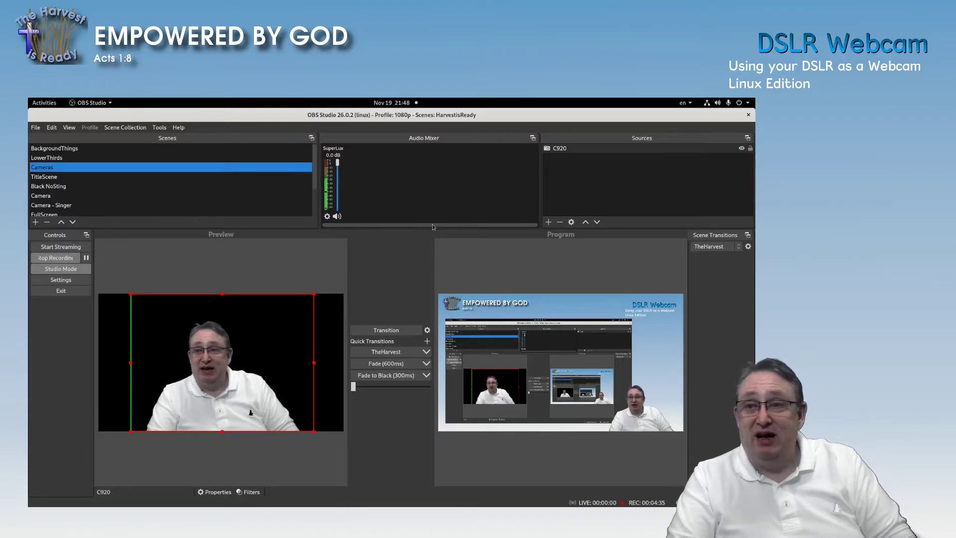
# Add a Video Capture Device (V4L2) source named M50
pyautogui.click(549, 223)
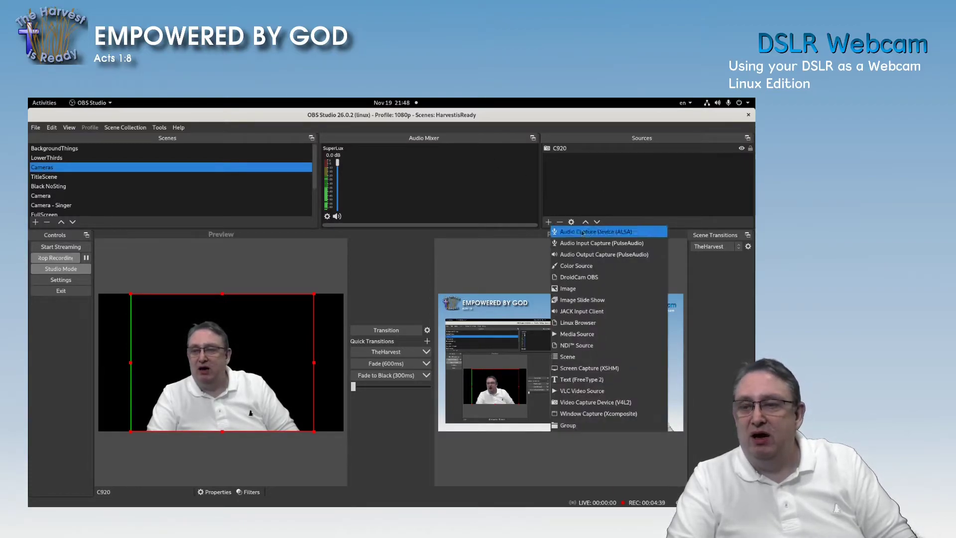
pyautogui.click(615, 405)
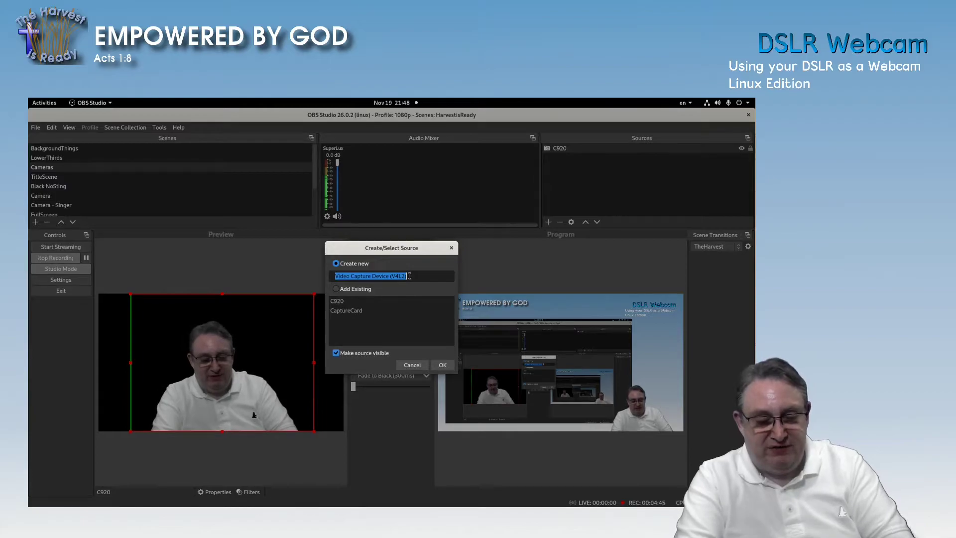
pyautogui.write('M50')
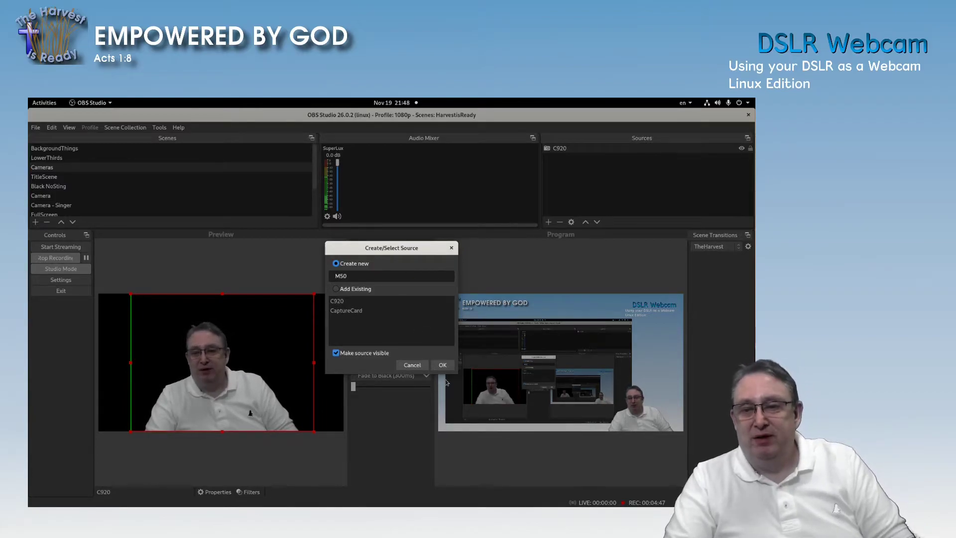
pyautogui.click(441, 366)
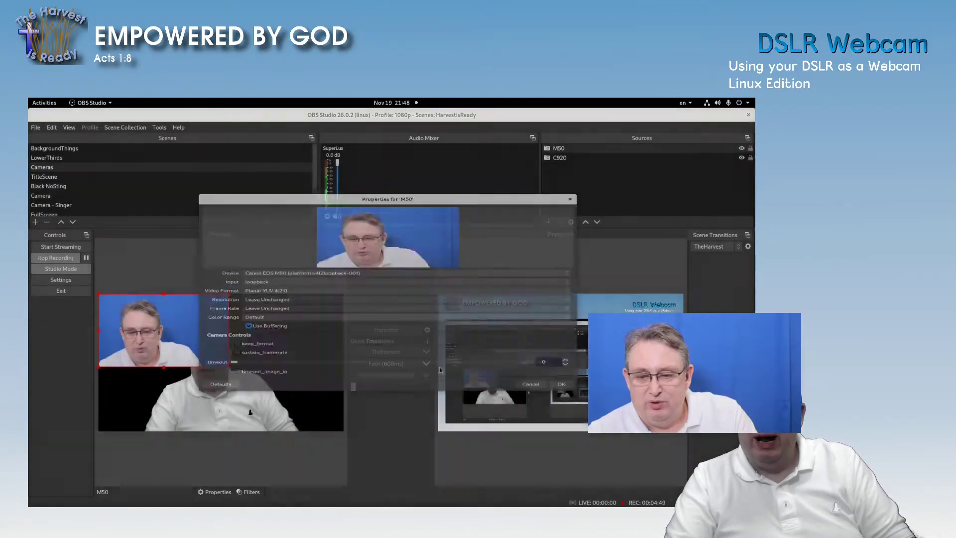
# Keep Canon EOS M50 as the M50 device and turn off Use Buffering
pyautogui.click(342, 268)
pyautogui.click(335, 268)
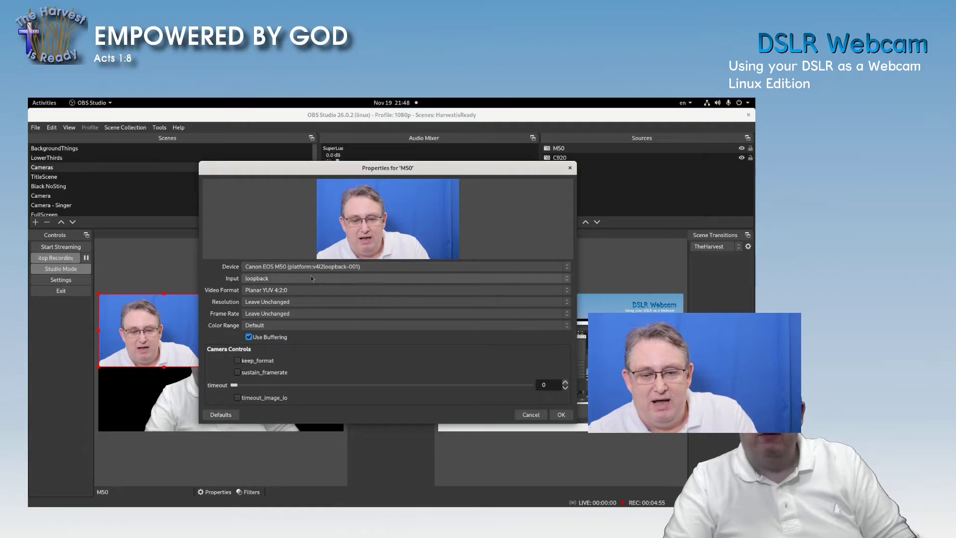
pyautogui.click(249, 337)
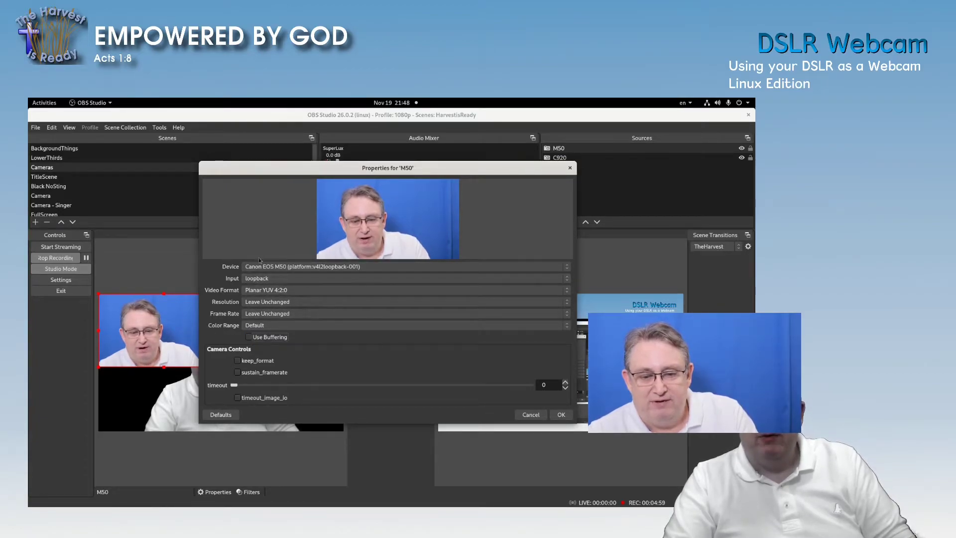
pyautogui.click(561, 414)
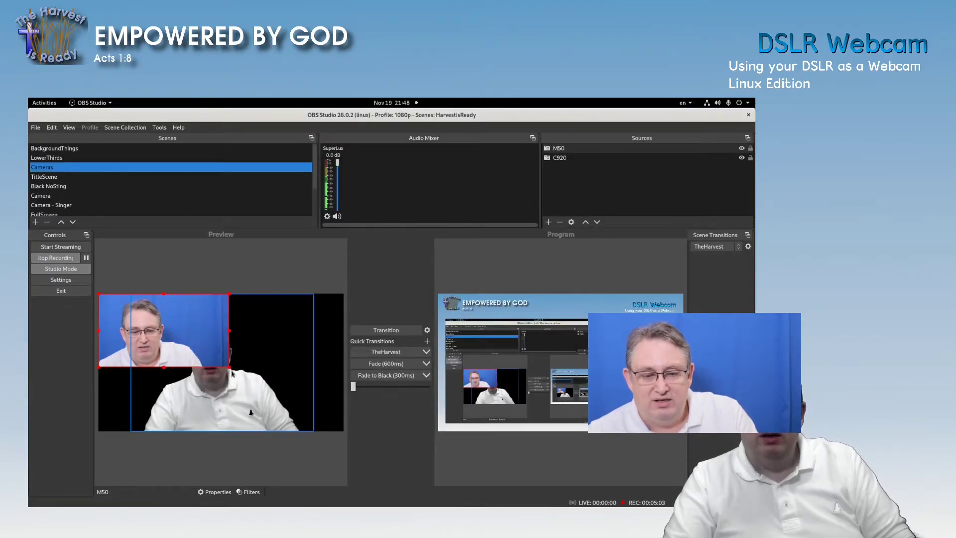
# Enlarge the M50 feed to fill the preview and hide the C920 source
pyautogui.moveTo(230, 367); pyautogui.dragTo(343, 431)
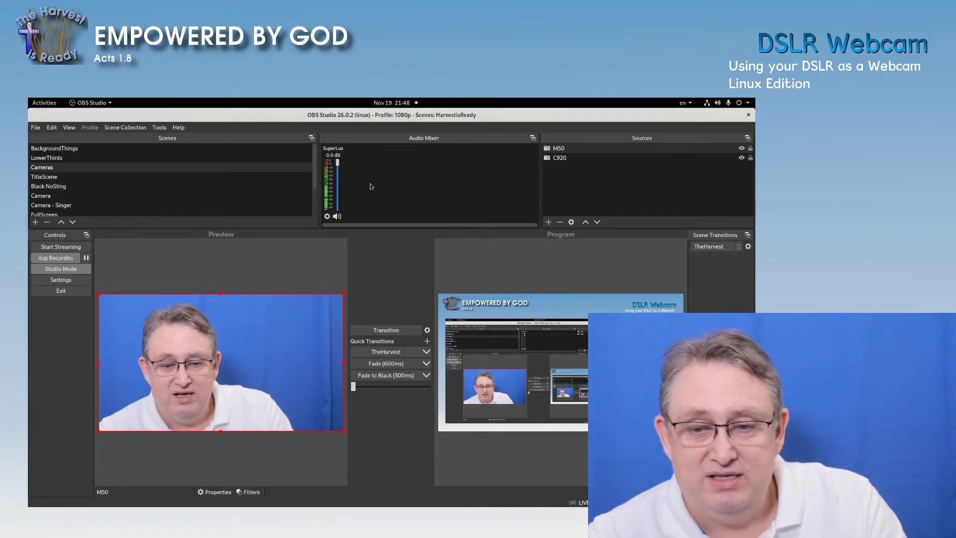
pyautogui.moveTo(744, 157)
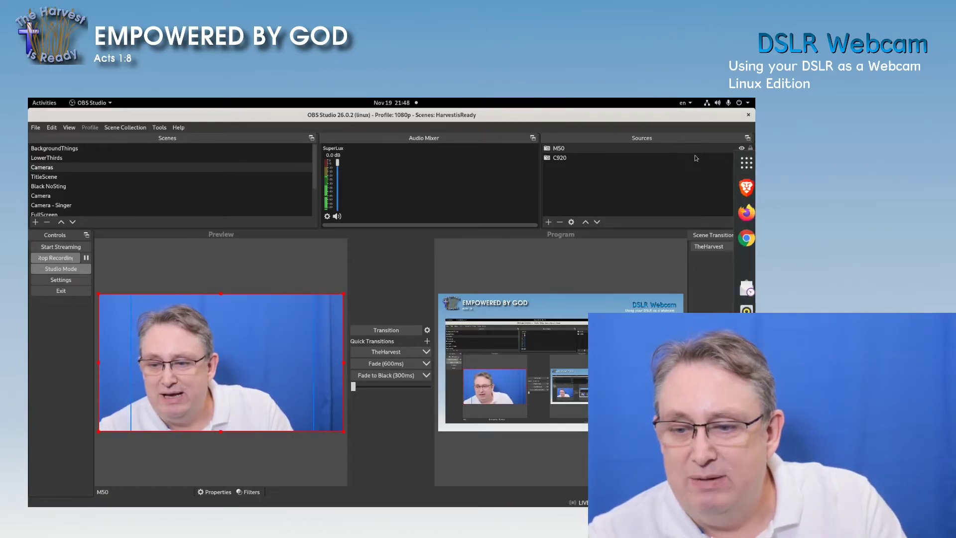
pyautogui.click(742, 158)
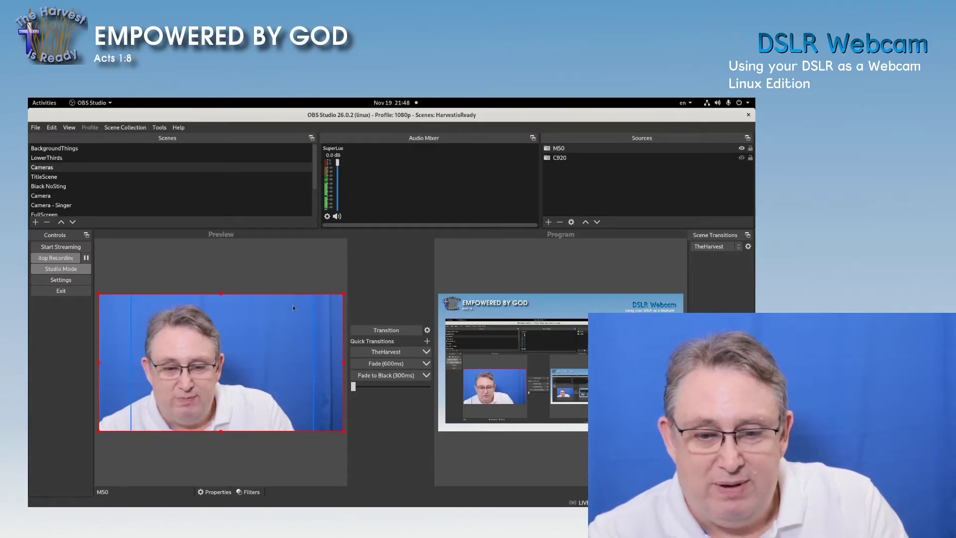
# Add a Chroma Key effect filter to the M50 source
pyautogui.click(198, 406)
pyautogui.click(253, 493)
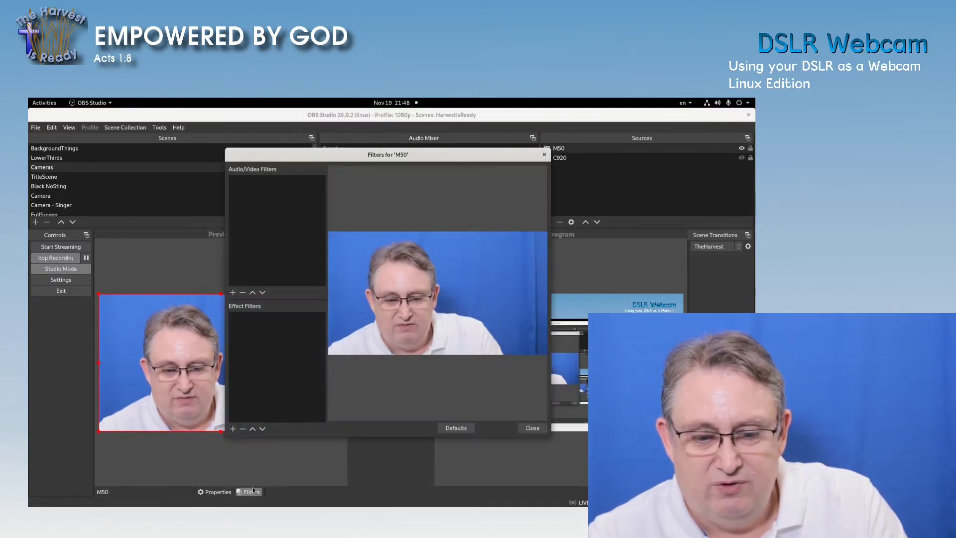
pyautogui.click(233, 429)
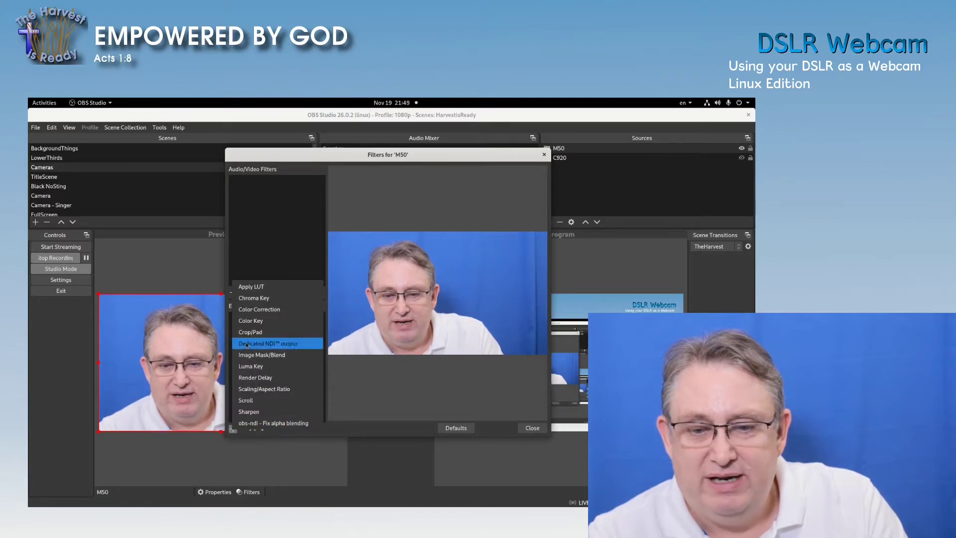
pyautogui.click(254, 298)
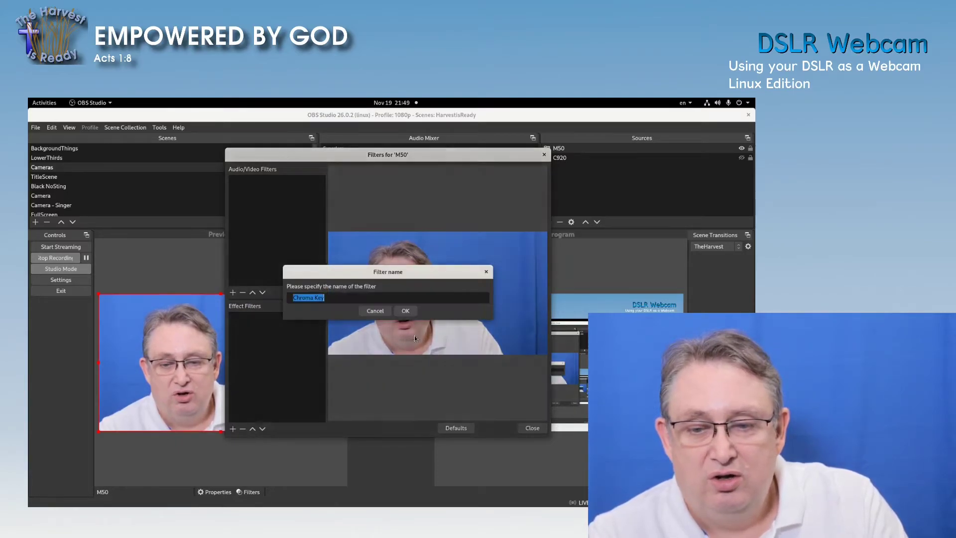
pyautogui.click(404, 312)
# Set the key colour to Blue, lower Similarity, and raise Spill Reduction to 146
pyautogui.click(437, 333)
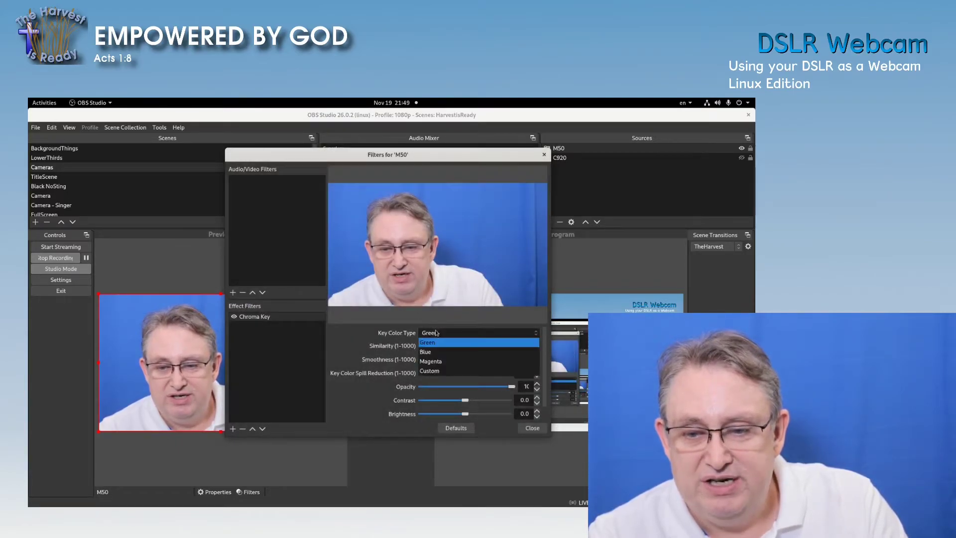
pyautogui.click(426, 352)
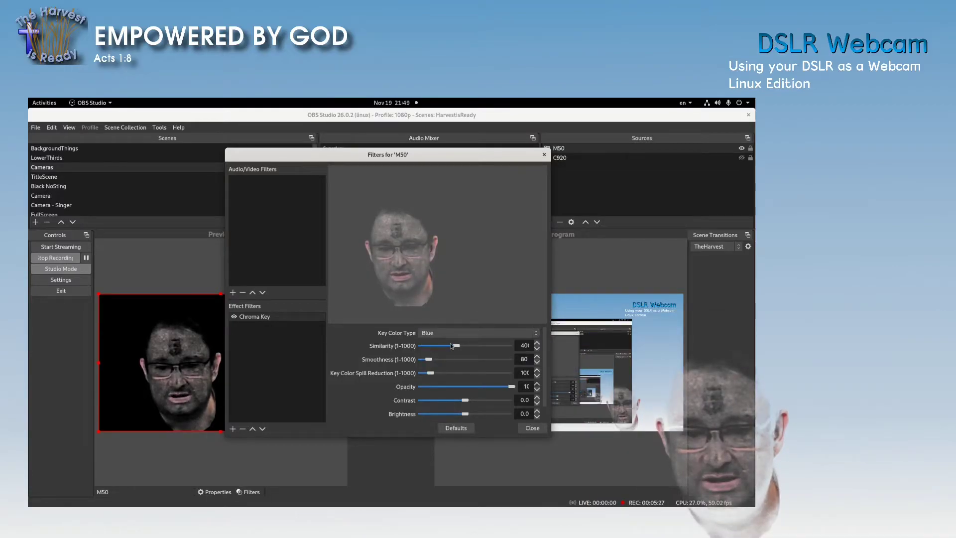
pyautogui.moveTo(455, 345); pyautogui.dragTo(441, 351)
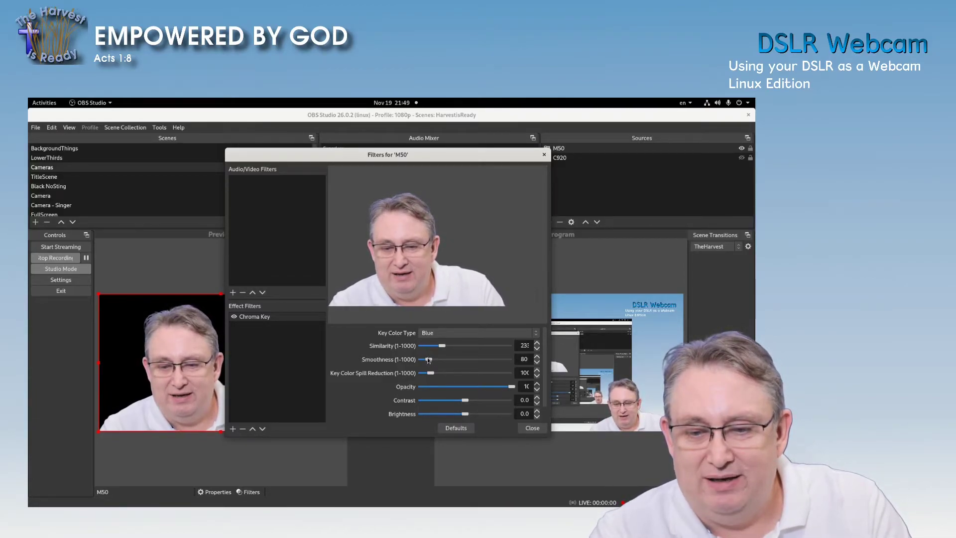
pyautogui.moveTo(432, 375); pyautogui.dragTo(436, 375)
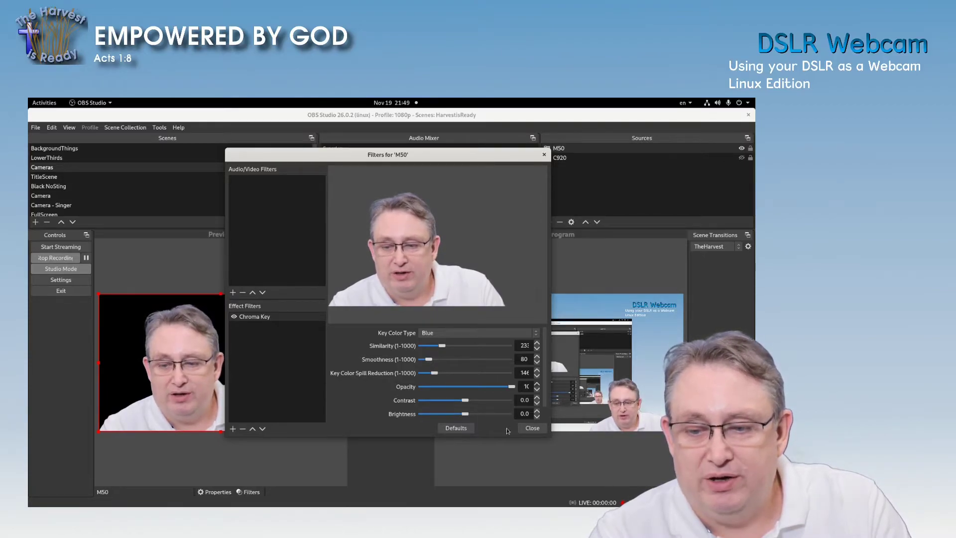
pyautogui.click(531, 428)
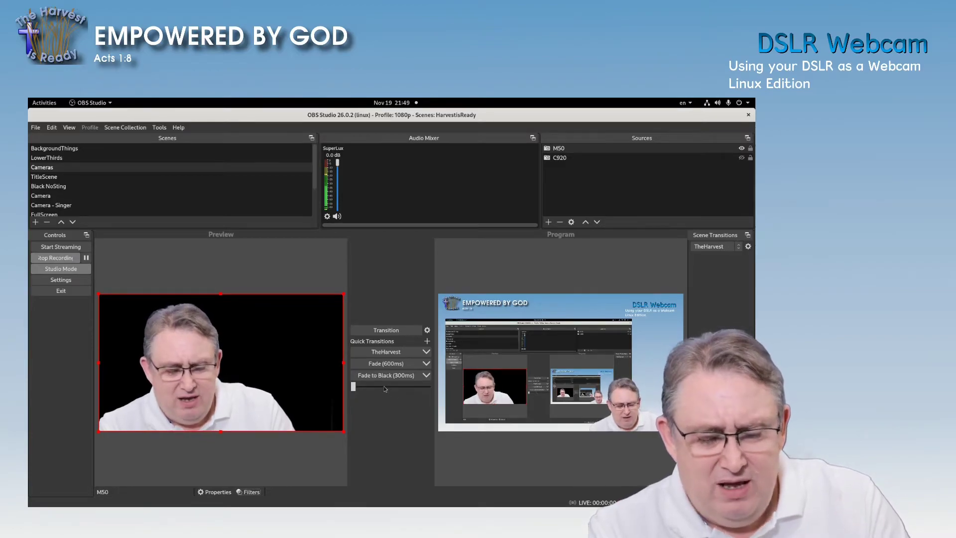
# Restore the OBS window and move gPhoto Webcam up and right in front of it
pyautogui.moveTo(342, 111); pyautogui.dragTo(387, 295)
pyautogui.moveTo(344, 204); pyautogui.dragTo(465, 161)
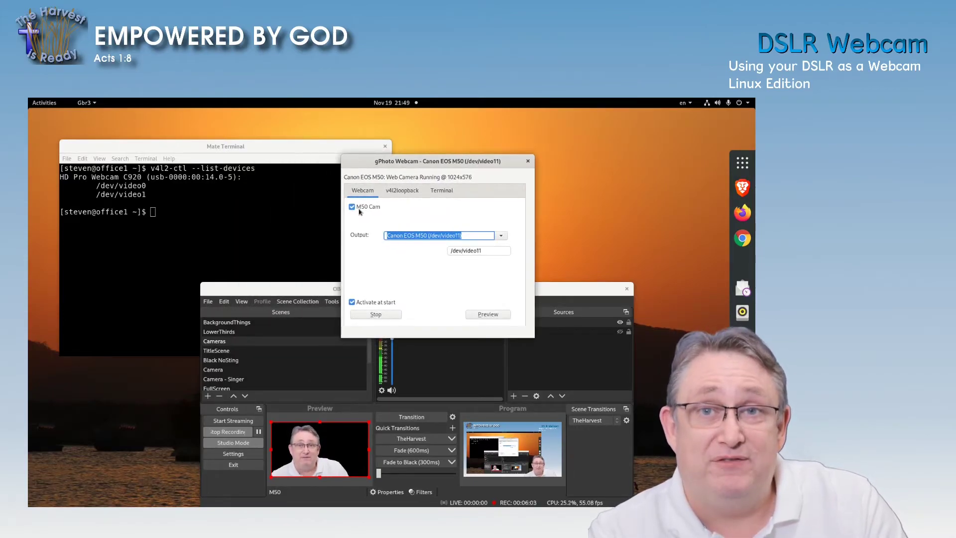